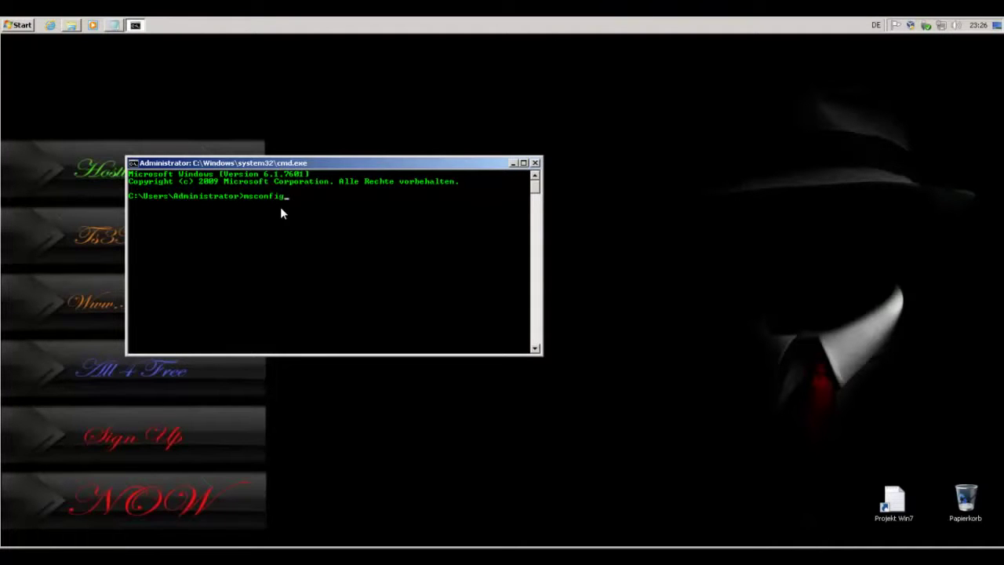
Step: Run msconfig from the command prompt and show the boot options with the timeout value
key("Return")
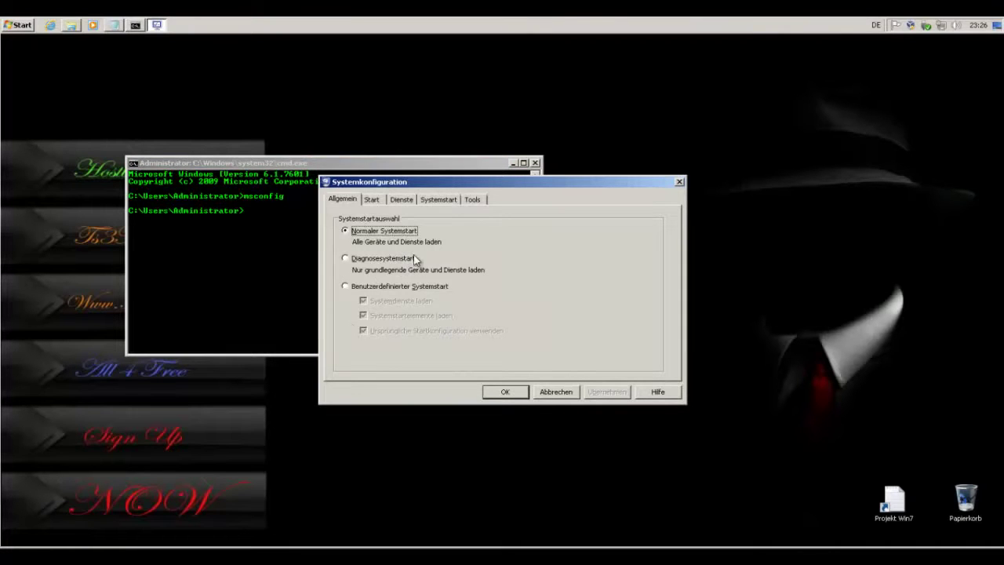
left_click(373, 200)
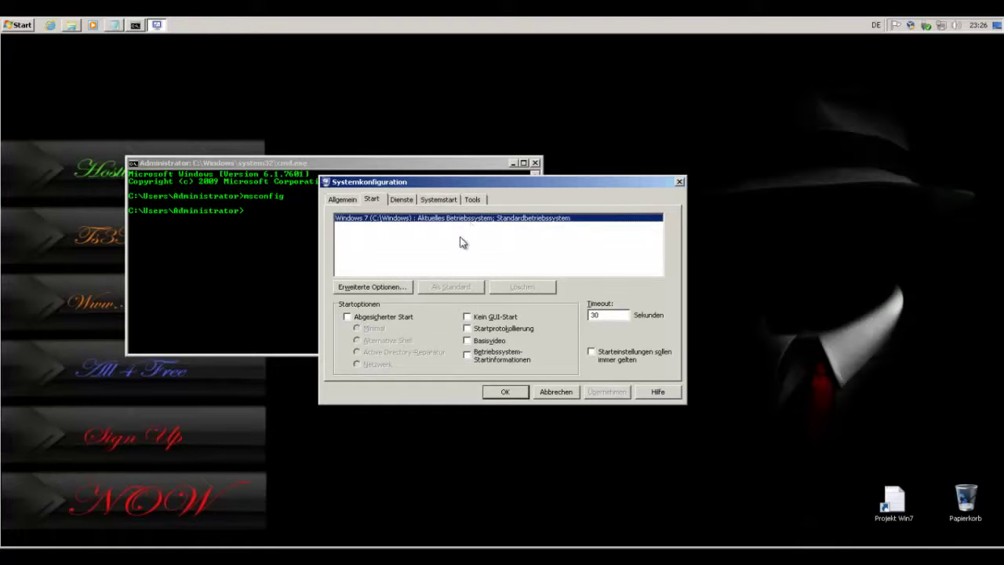
left_click(607, 315)
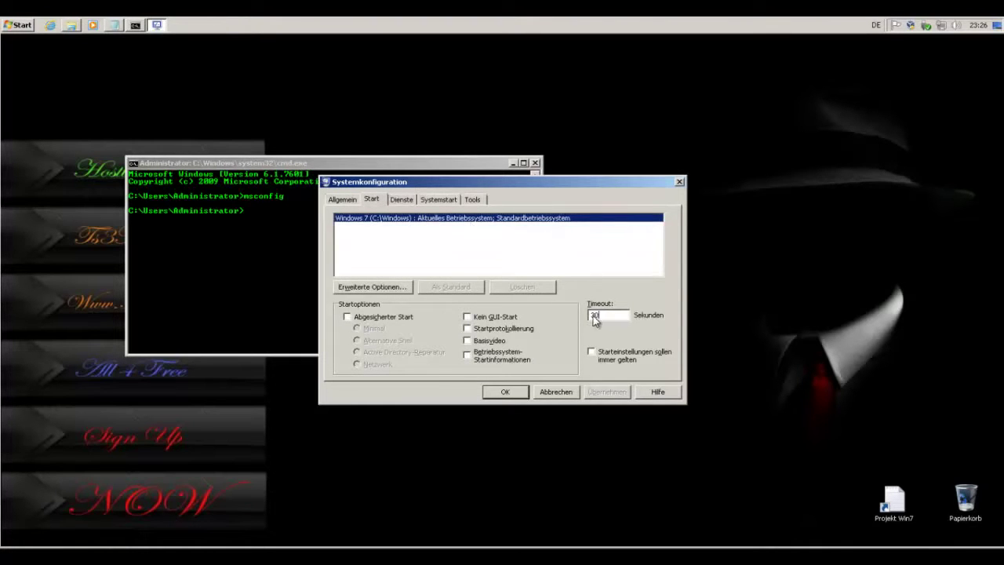
Step: Show the services list and widen the Dienst column so the full service names are readable
left_click(407, 202)
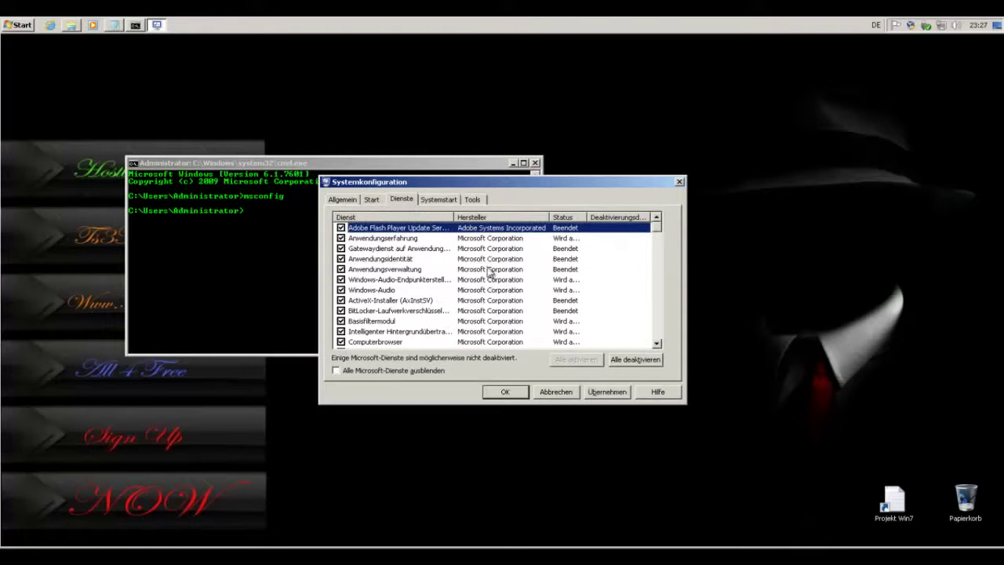
left_click_drag(454, 217, 554, 217)
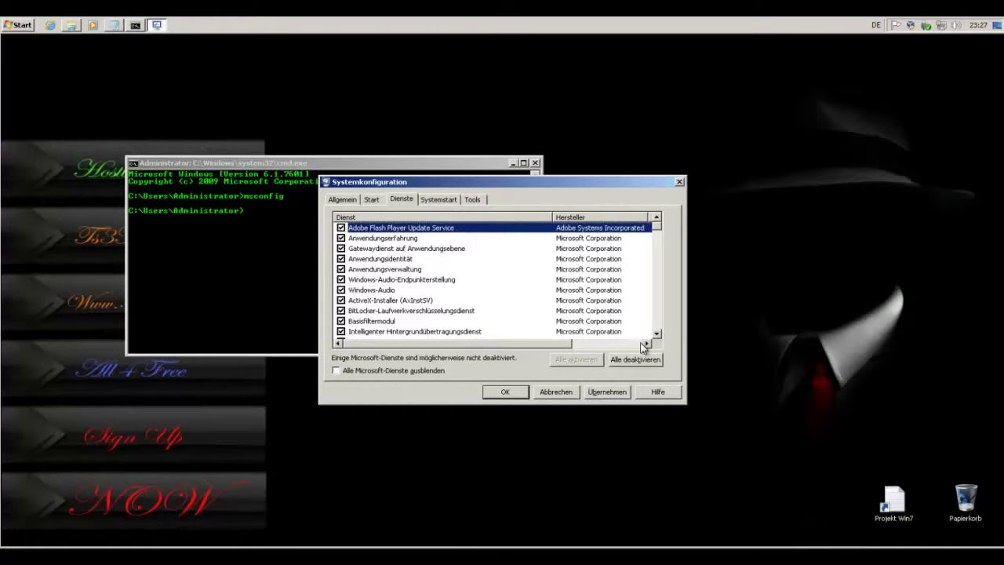
left_click_drag(541, 345, 514, 345)
Step: Look through the whole services list down to Windows Update and dismiss the browser window covering it
scroll(443, 289, "down", 4)
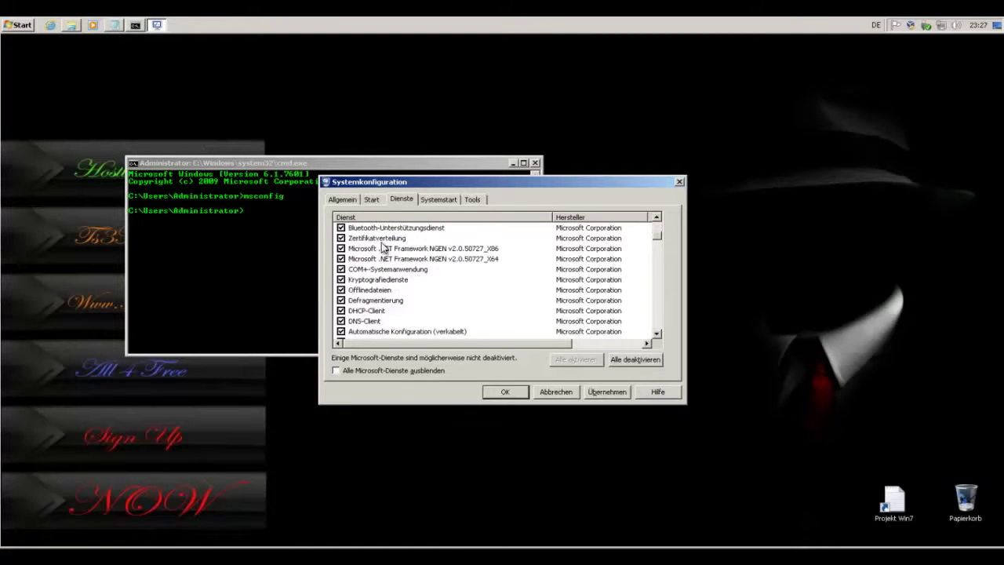
scroll(384, 249, "up", 1)
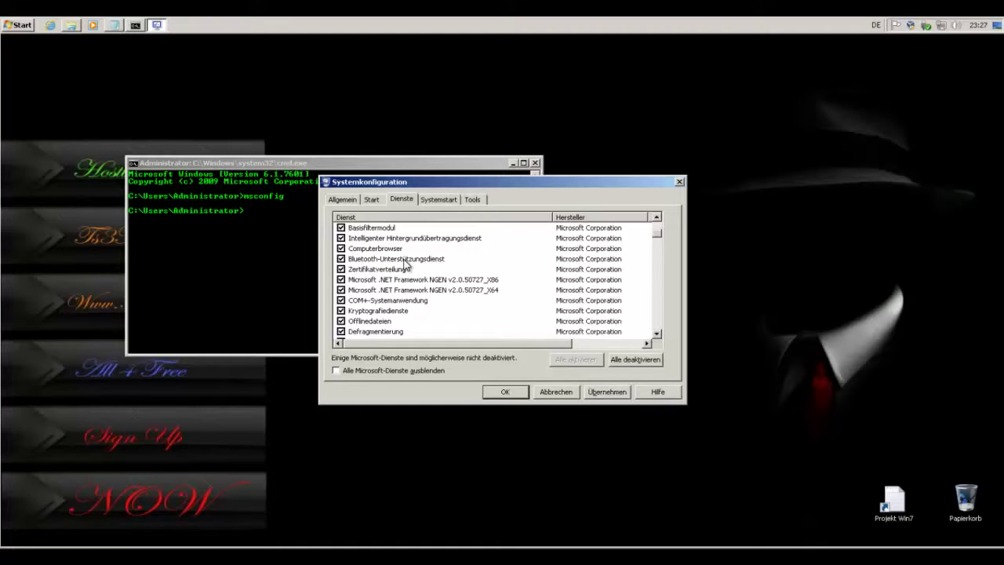
left_click(372, 280)
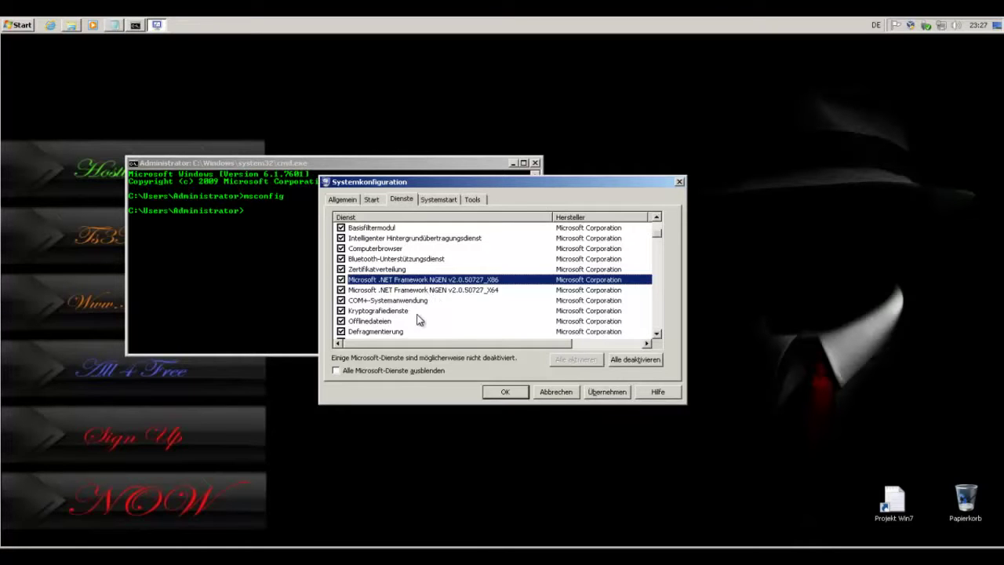
scroll(418, 319, "down", 2)
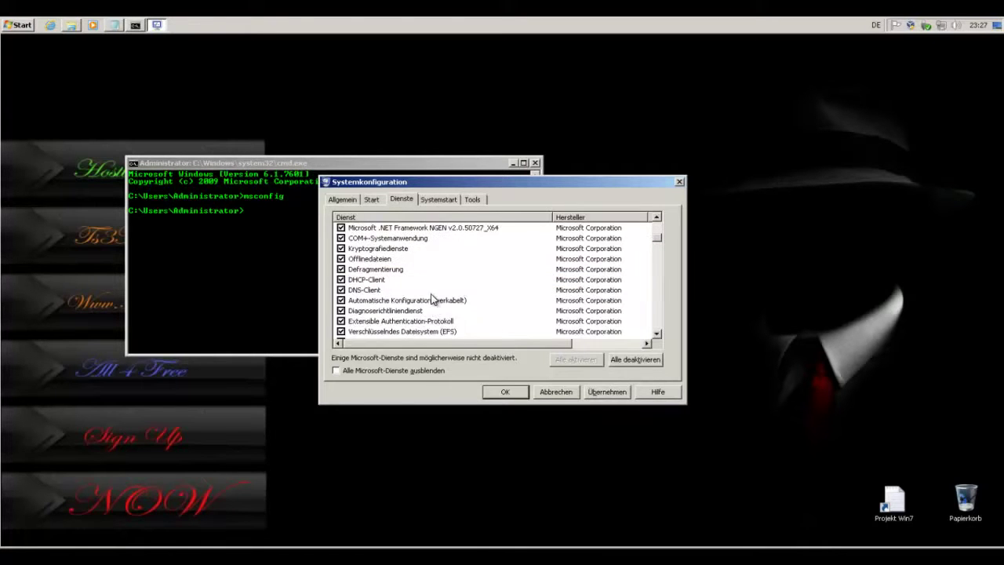
left_click(375, 295)
scroll(453, 311, "down", 3)
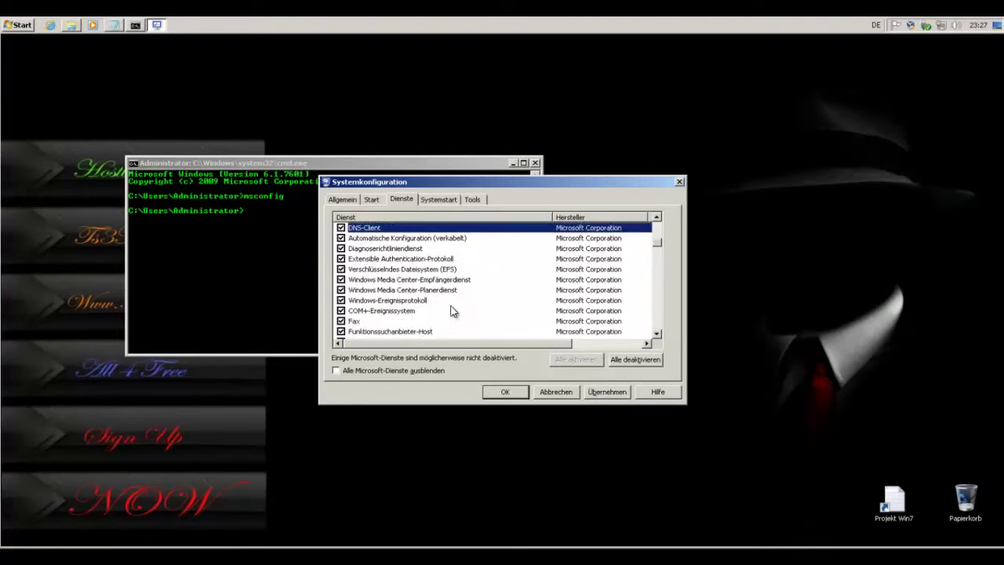
scroll(455, 311, "down", 1)
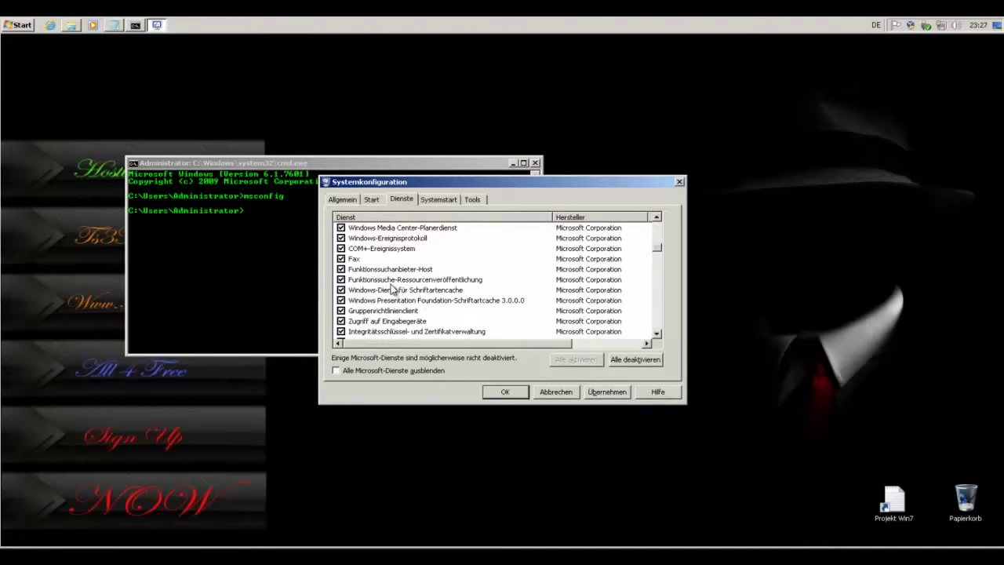
scroll(457, 319, "down", 2)
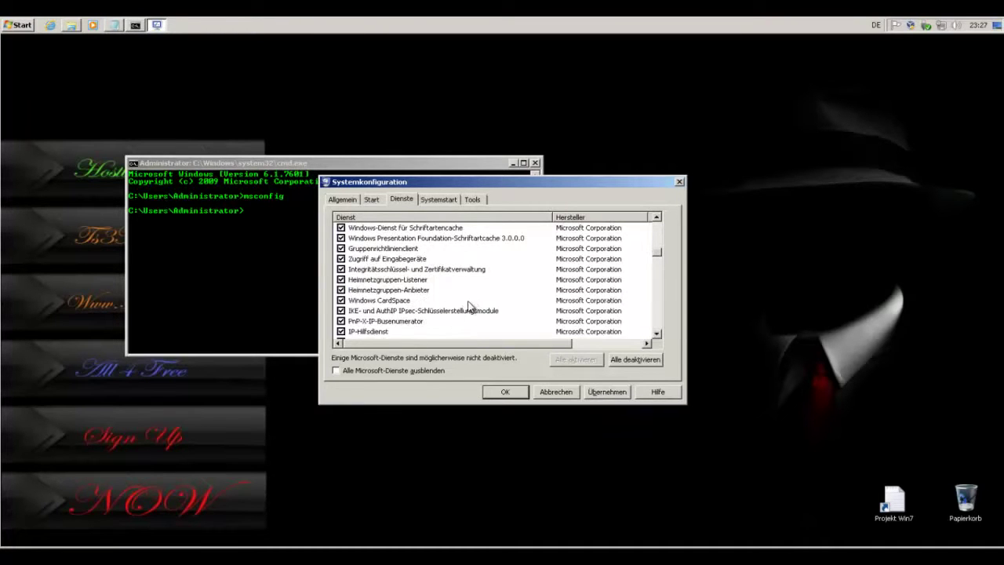
scroll(405, 298, "up", 1)
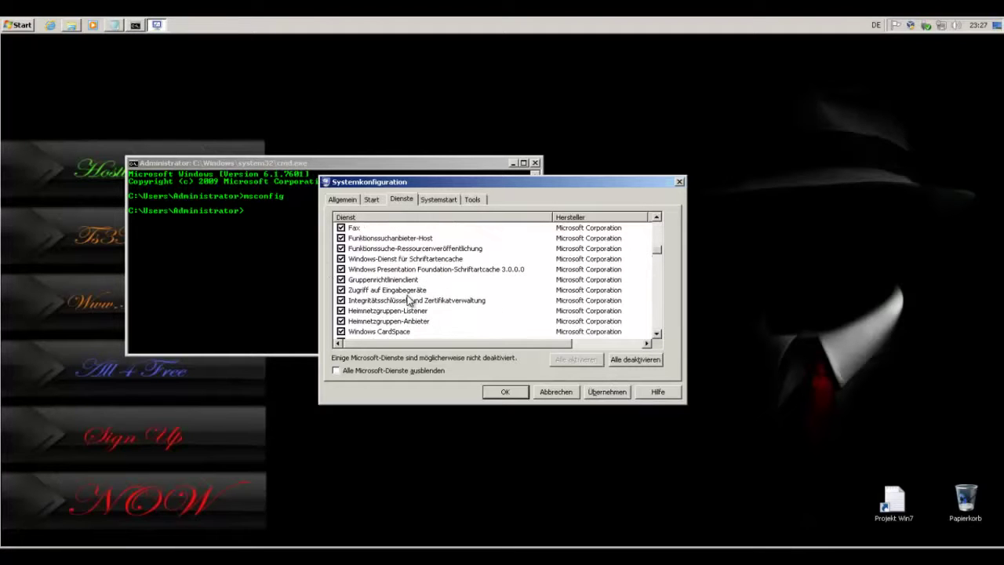
scroll(417, 328, "down", 3)
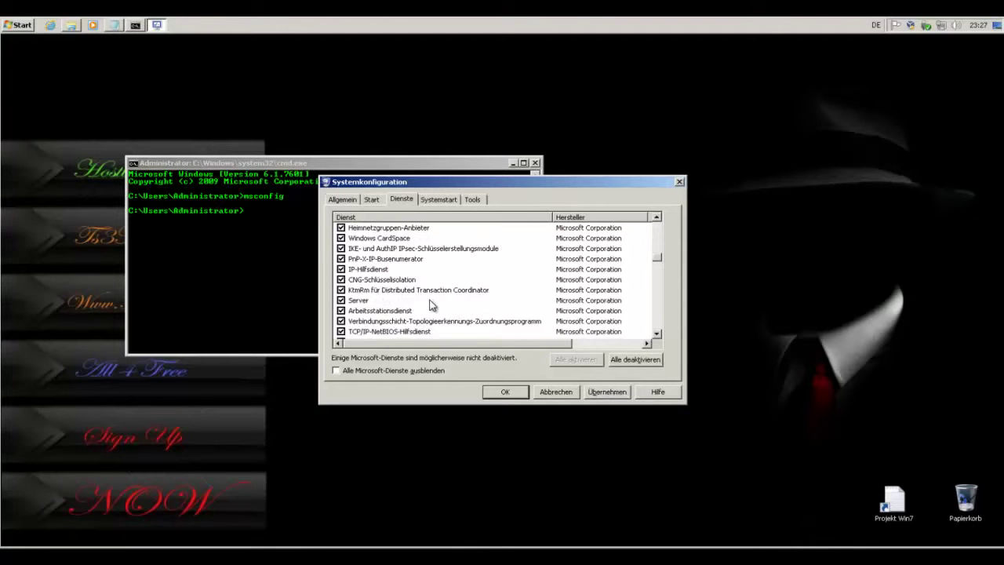
scroll(428, 299, "down", 4)
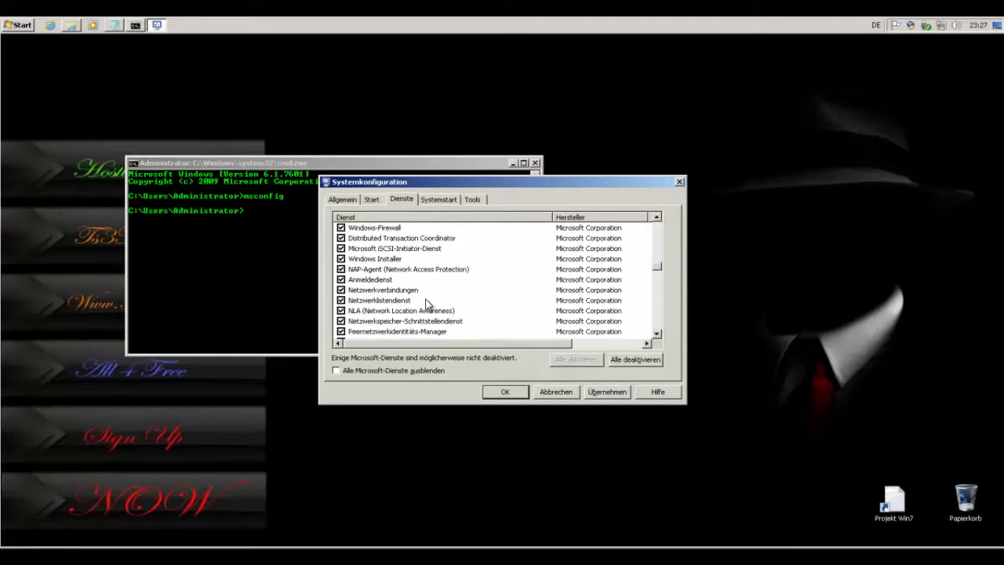
scroll(428, 304, "down", 7)
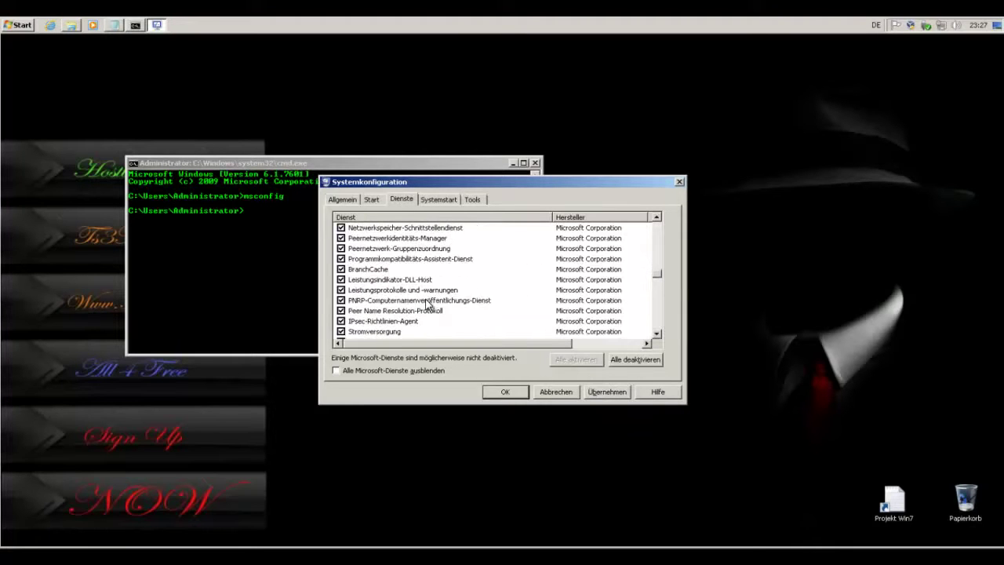
scroll(426, 305, "down", 4)
scroll(422, 302, "down", 2)
scroll(422, 299, "down", 4)
scroll(422, 304, "down", 4)
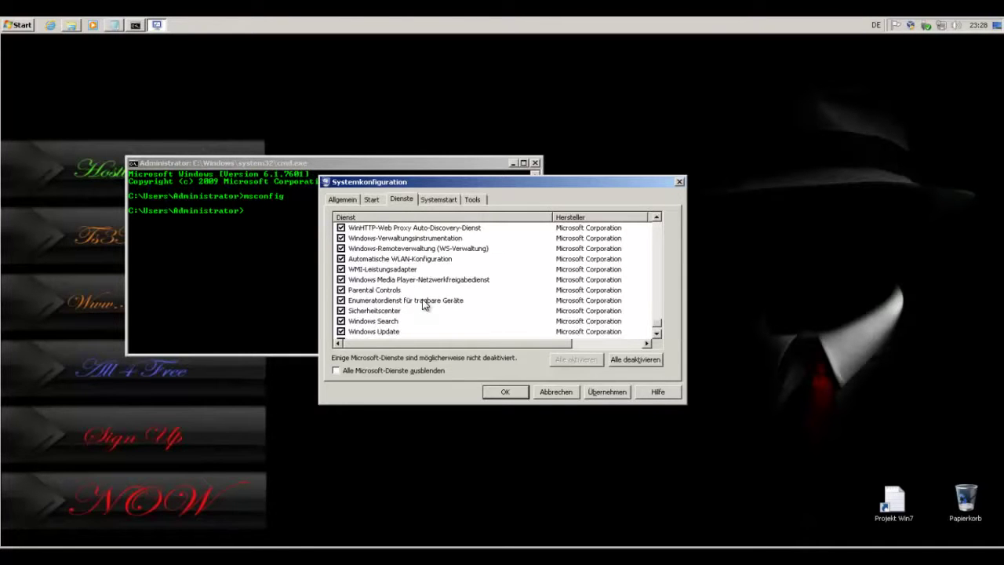
scroll(422, 305, "down", 1)
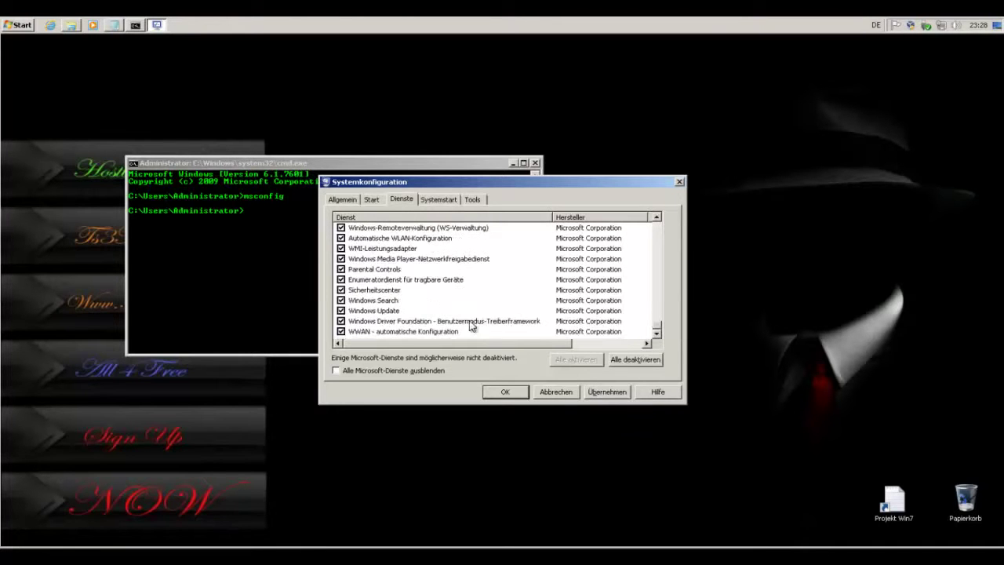
left_click(379, 312)
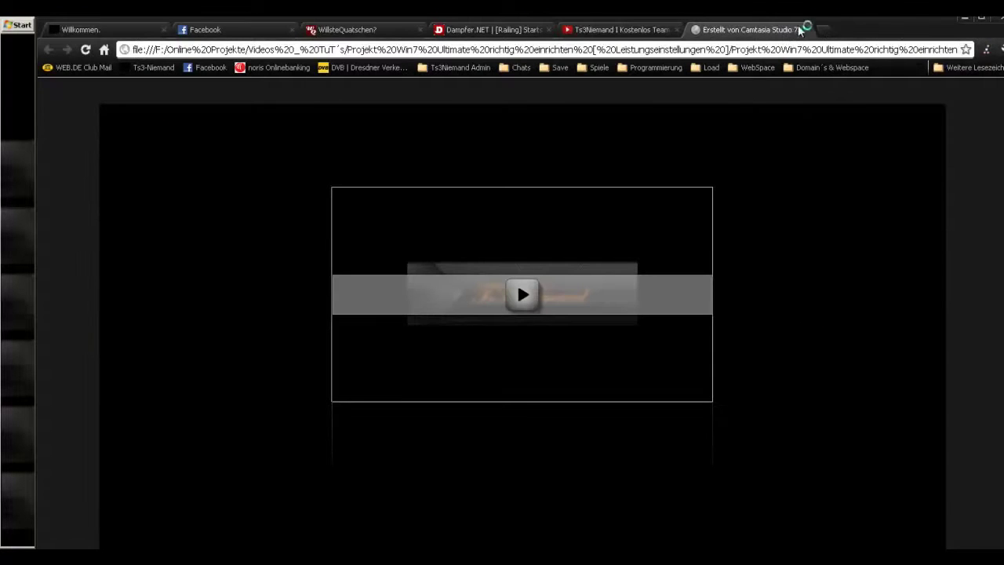
left_click(995, 19)
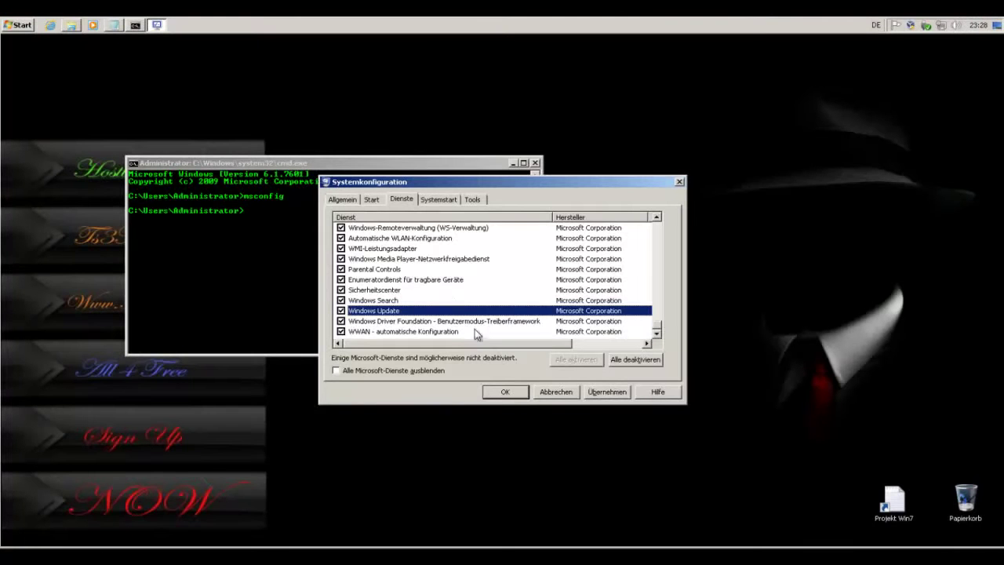
Step: Check the services with all Microsoft services hidden, show them again and select Windows Update
left_click(392, 371)
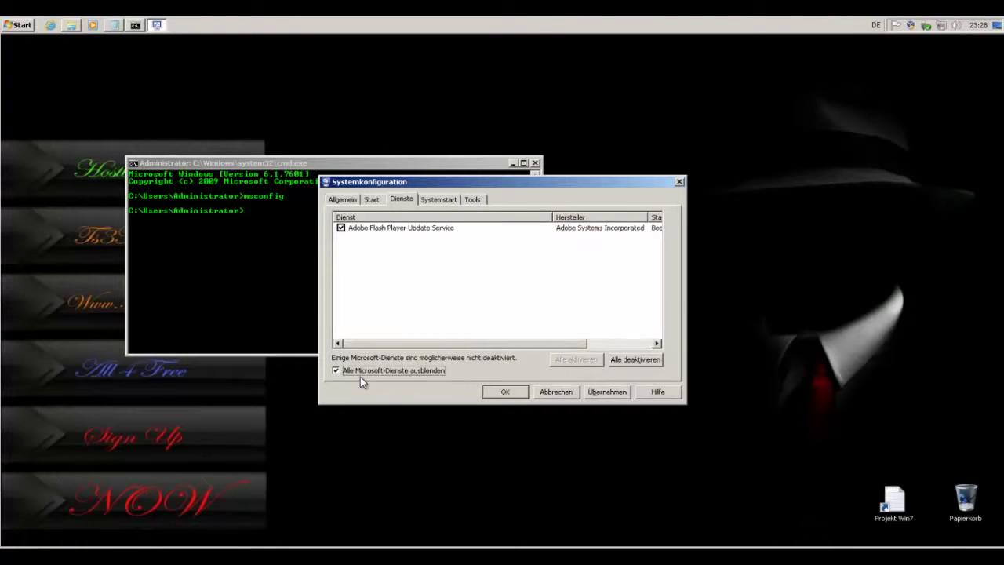
left_click(361, 376)
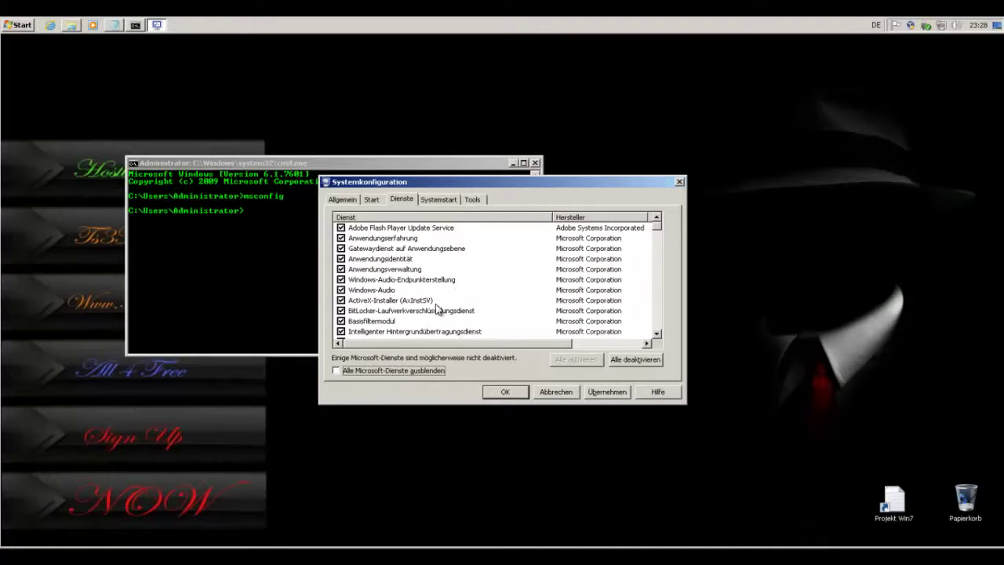
left_click_drag(657, 226, 665, 343)
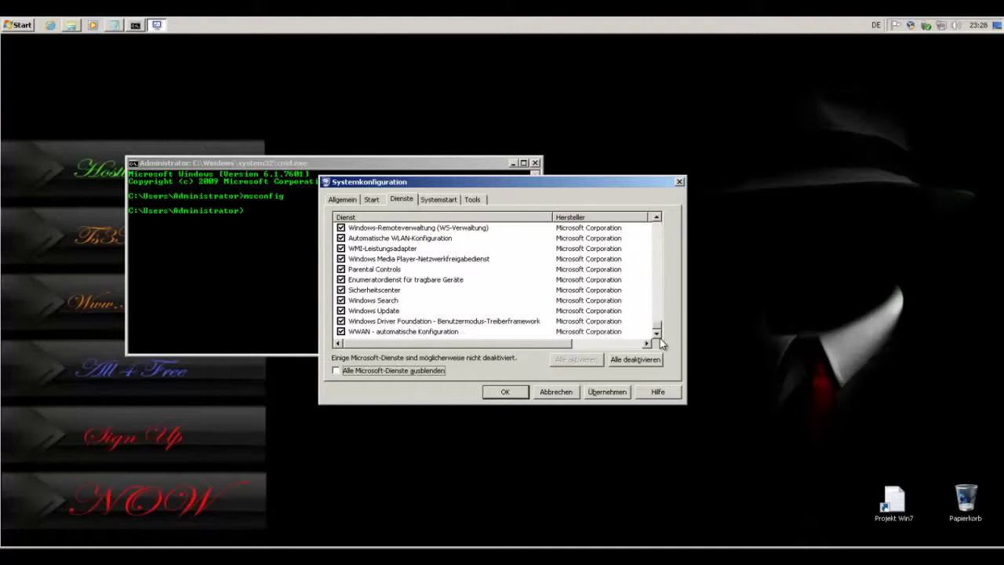
left_click(388, 312)
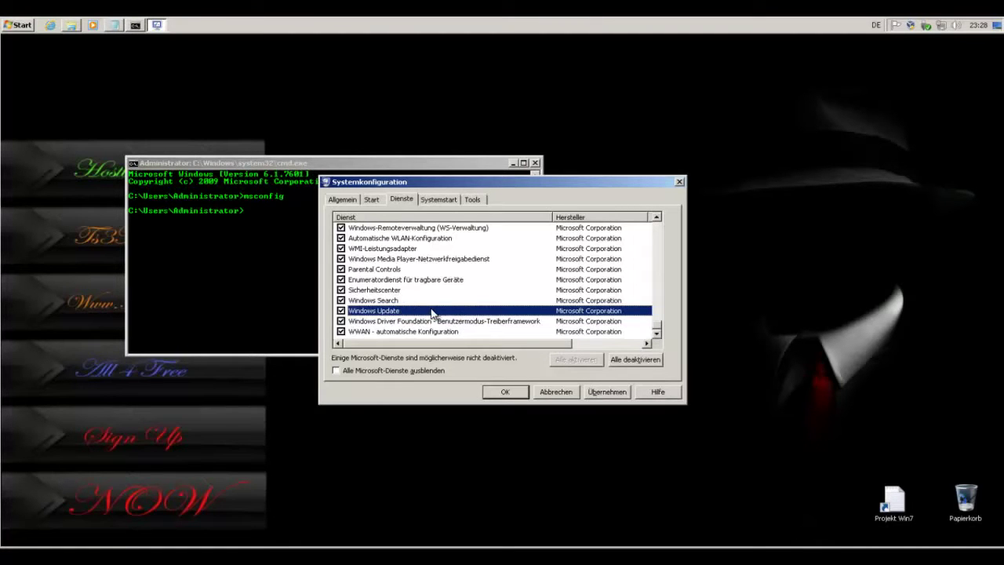
Step: Show the startup items and widen the Systemstartelement column
left_click(439, 201)
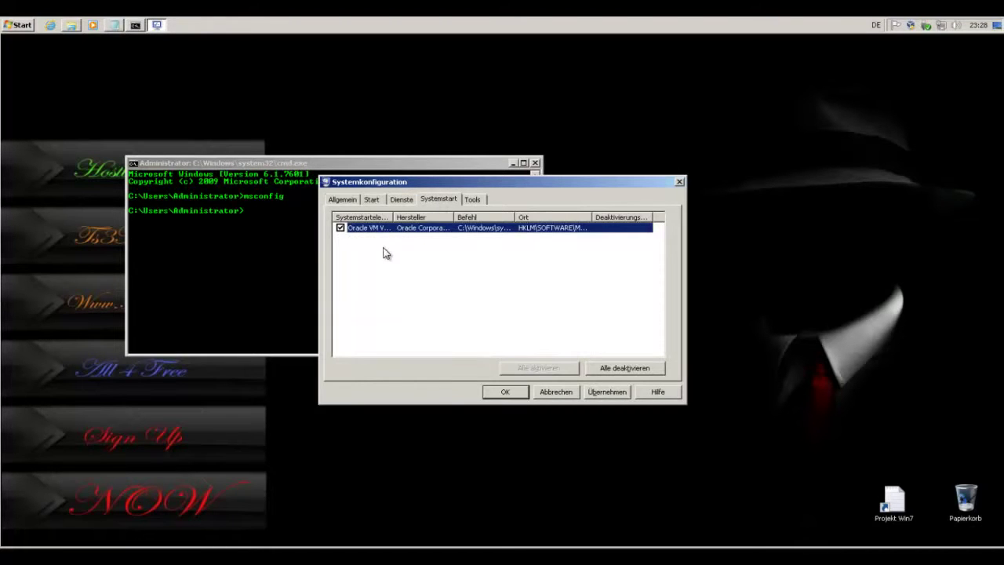
left_click_drag(390, 218, 436, 219)
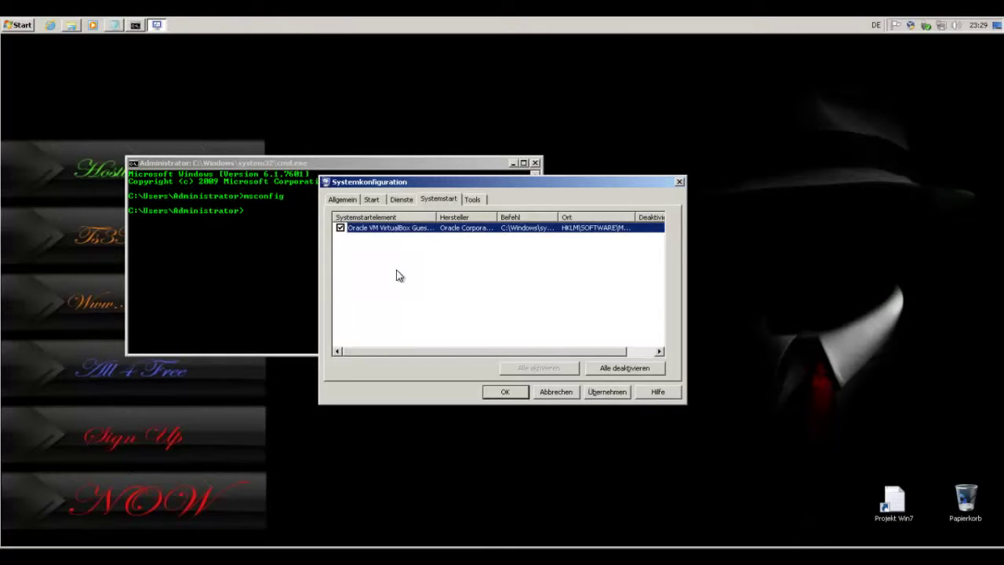
left_click(357, 264)
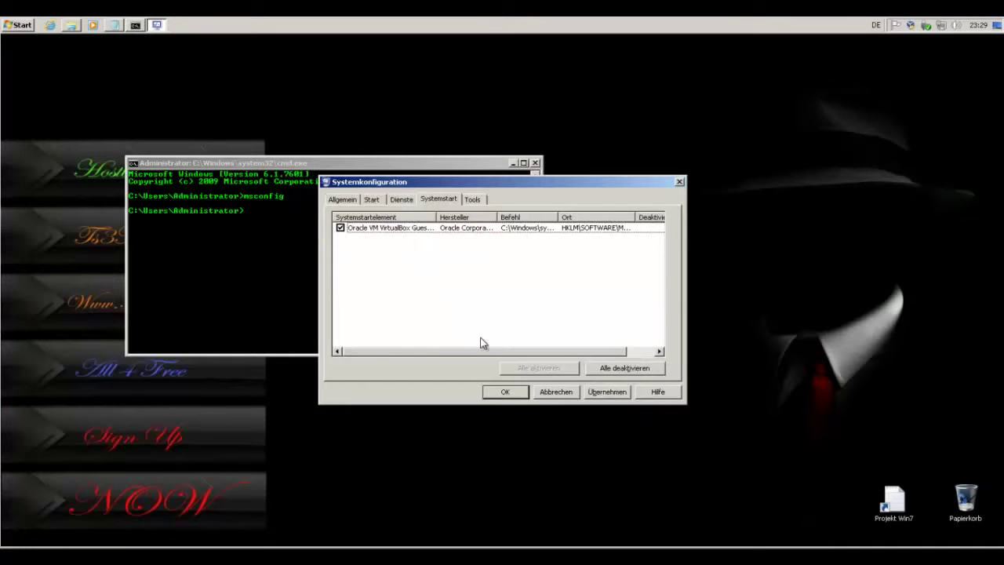
left_click(432, 201)
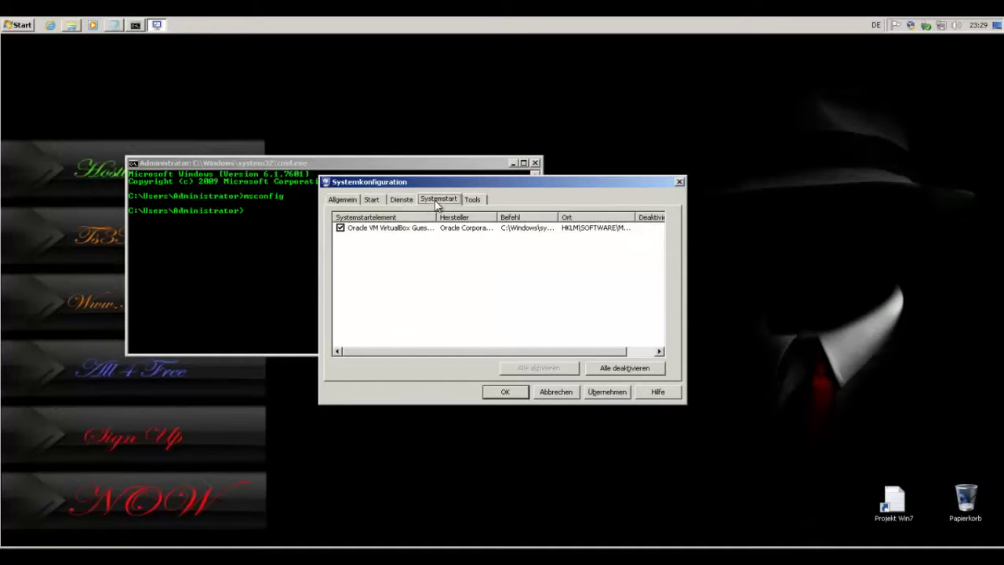
left_click(433, 284)
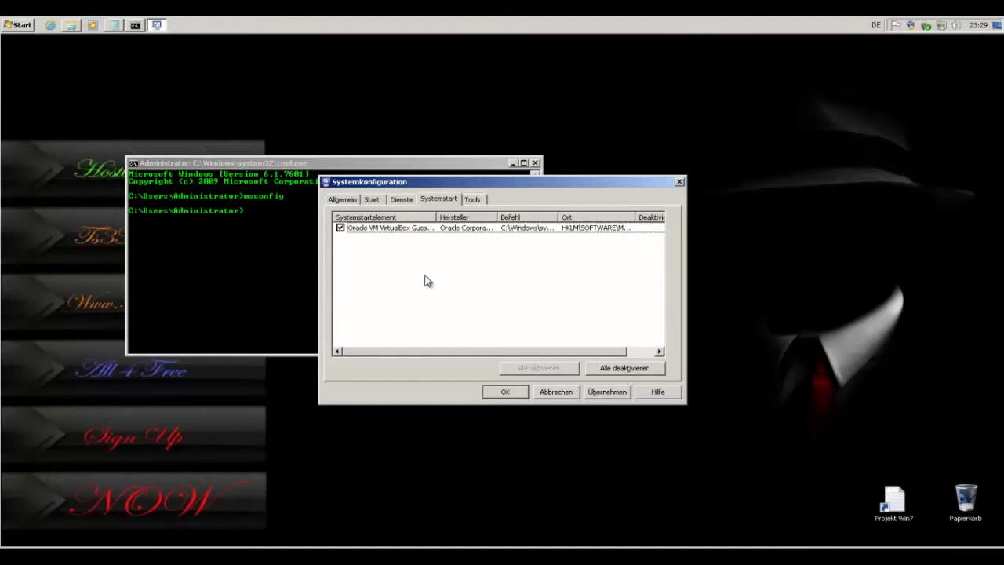
Step: Check the general startup selection, and widen the Systemstartelement column further to read the startup item's full name
left_click(246, 201)
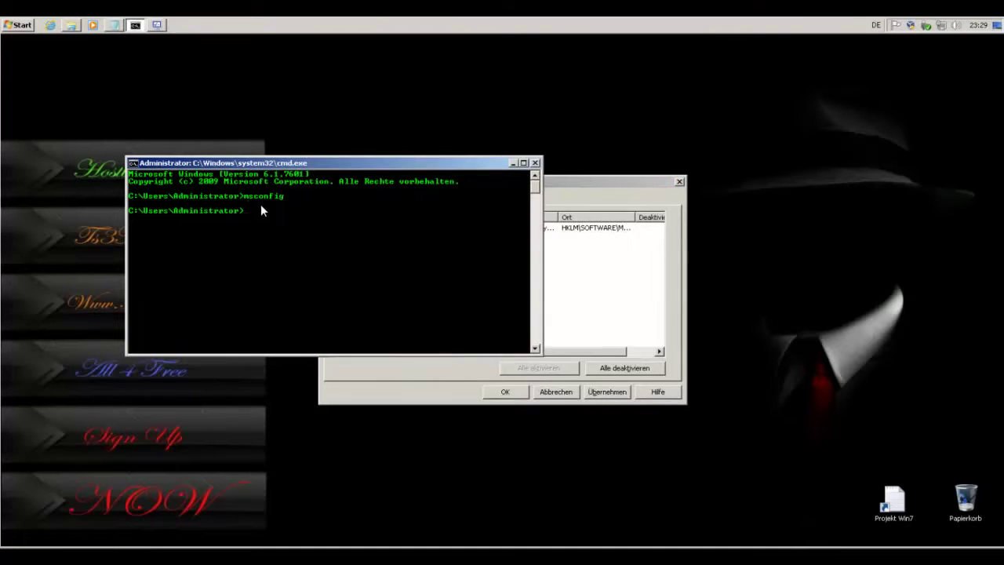
left_click(560, 177)
left_click(345, 200)
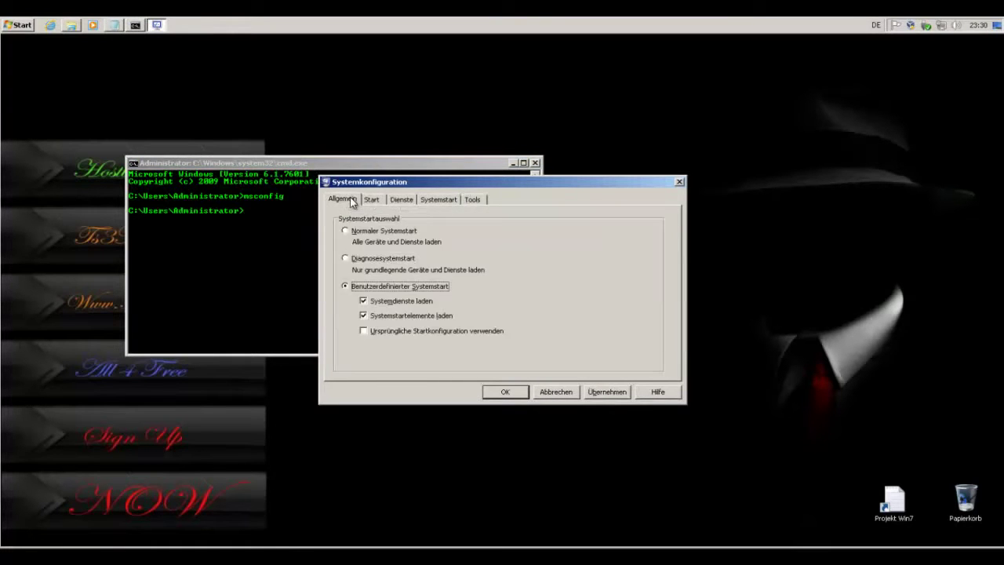
left_click(430, 199)
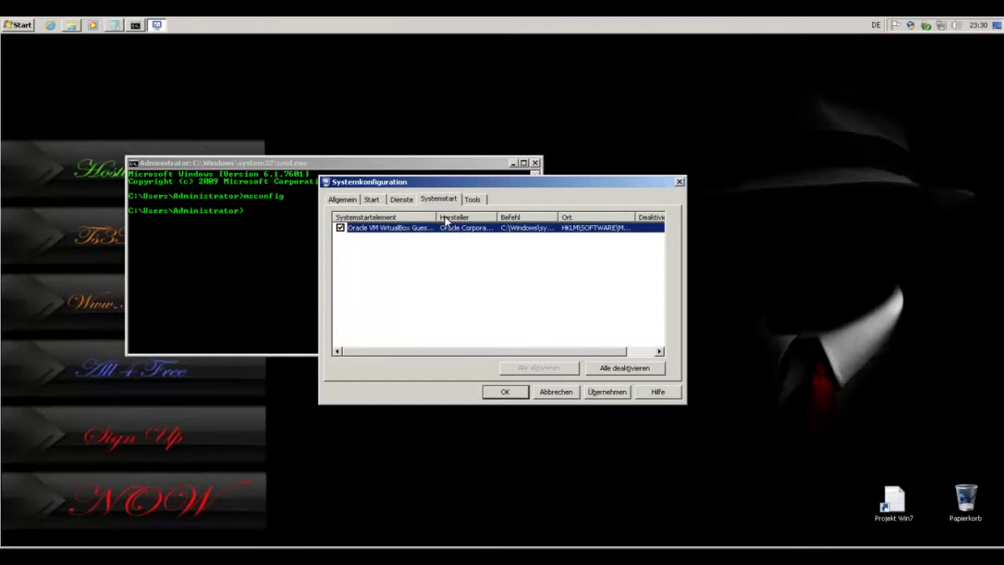
left_click_drag(437, 216, 503, 217)
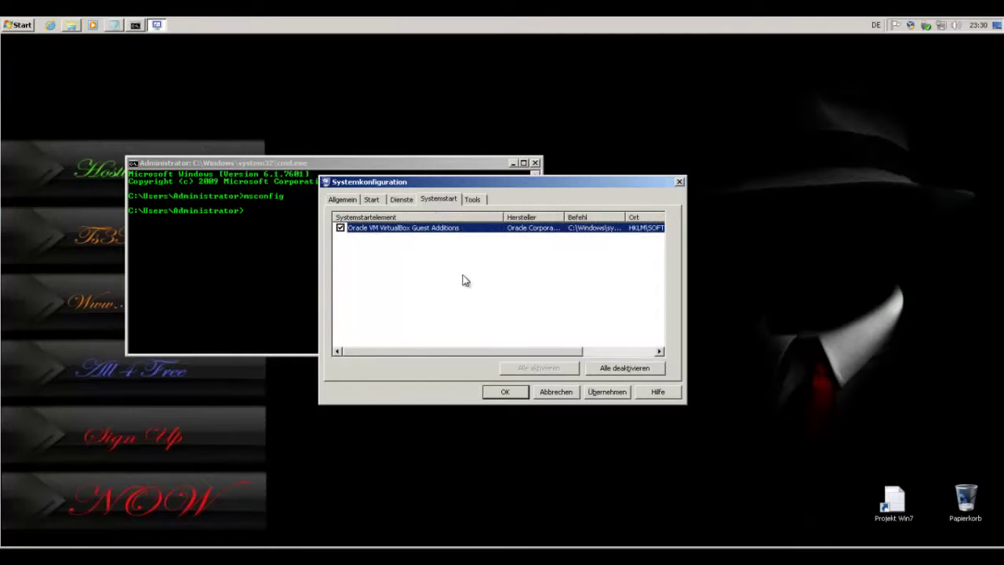
Step: Hide all Microsoft services in the services list
left_click(401, 200)
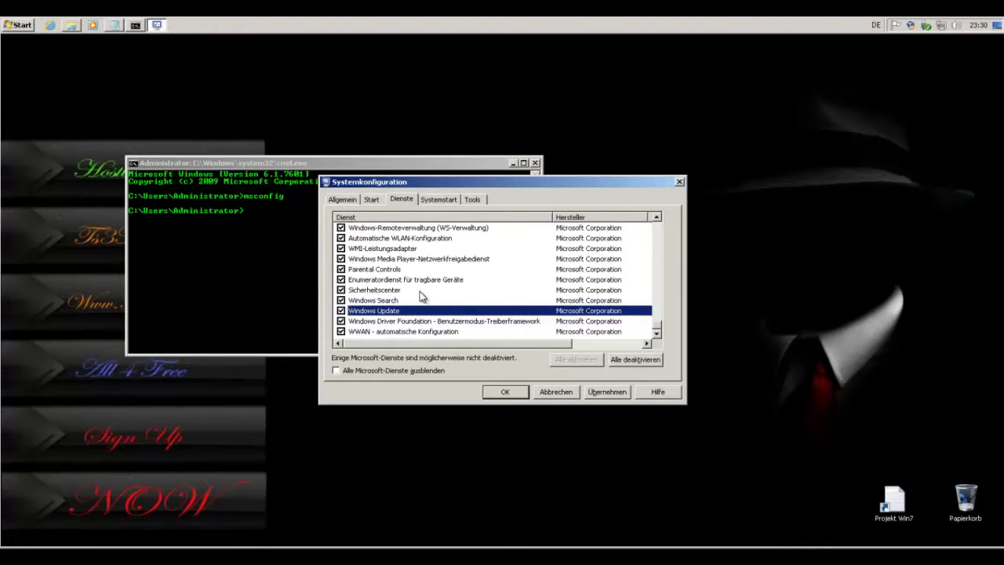
left_click(362, 374)
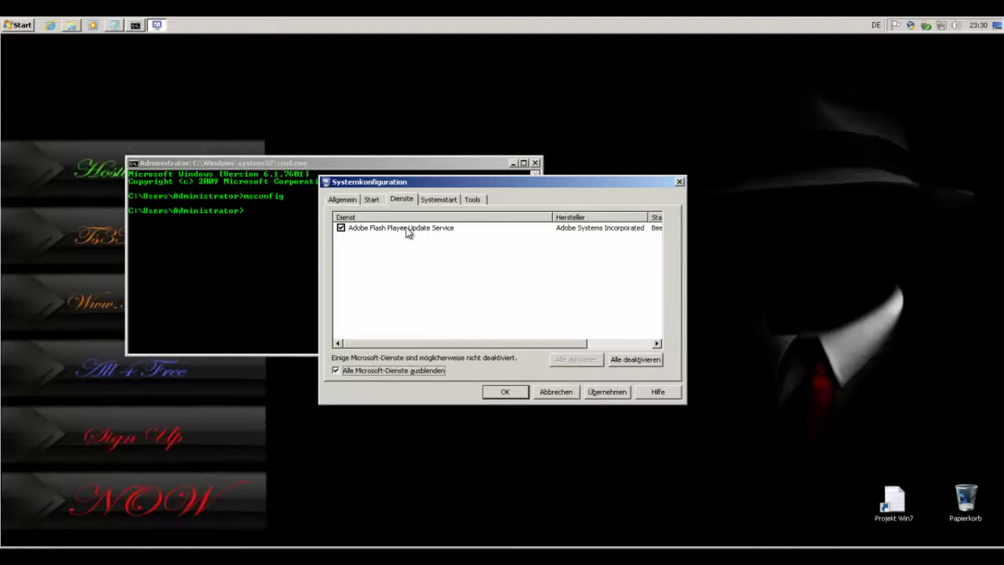
Step: Select the Adobe Flash Player Update Service, and look through the startup items and the available system tools
left_click_drag(522, 342, 471, 344)
left_click(379, 233)
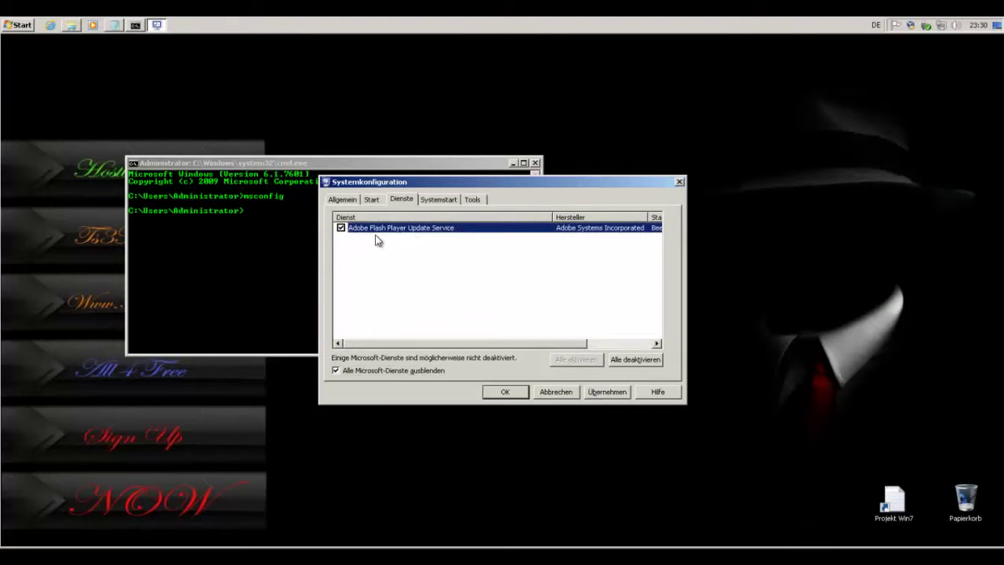
left_click(439, 201)
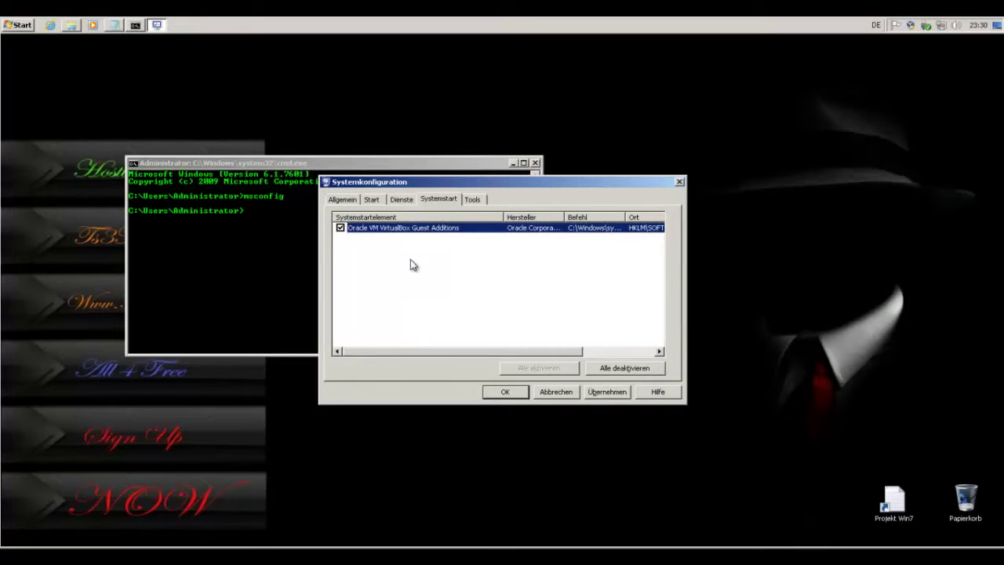
left_click(477, 200)
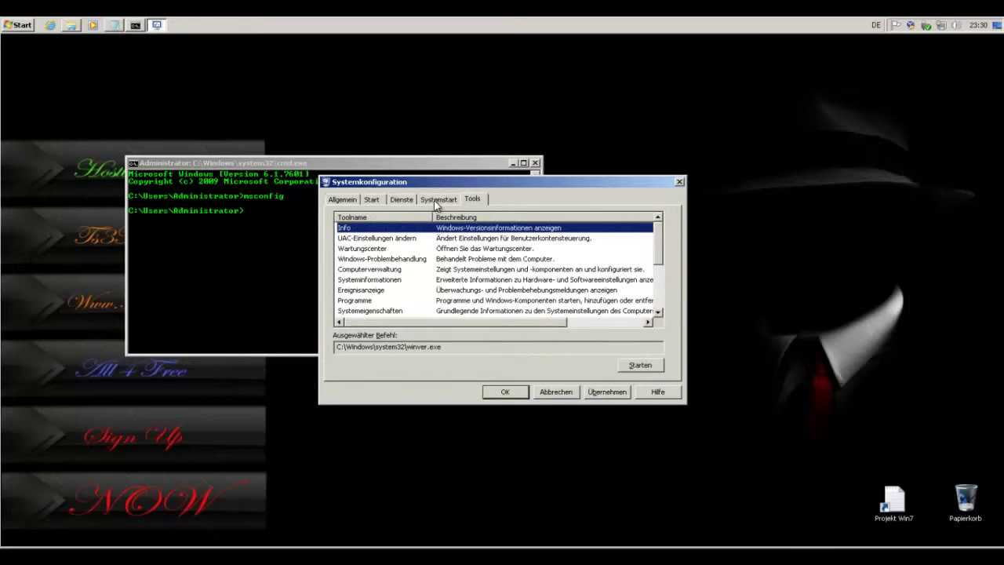
left_click(436, 200)
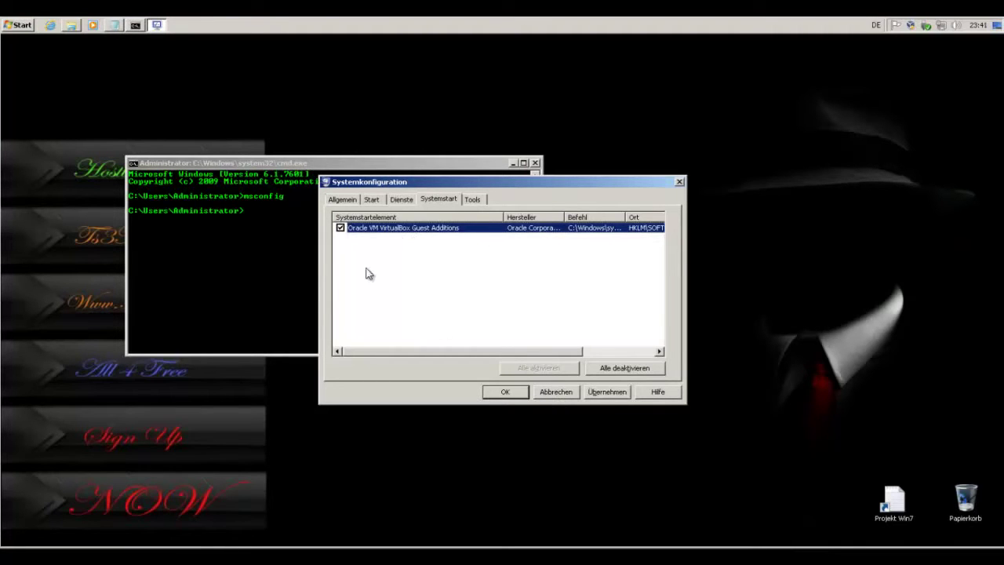
left_click(432, 200)
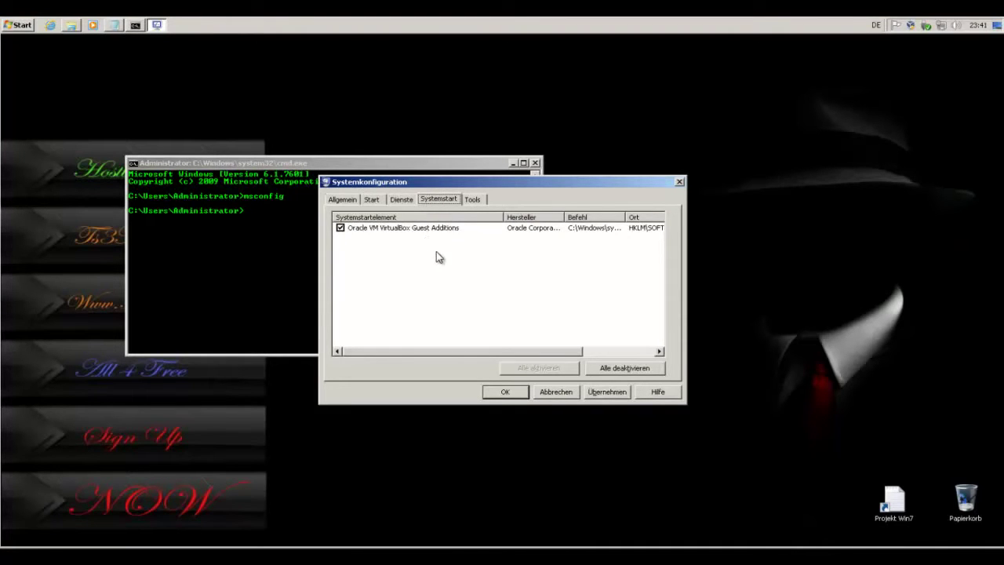
left_click(480, 289)
left_click(500, 306)
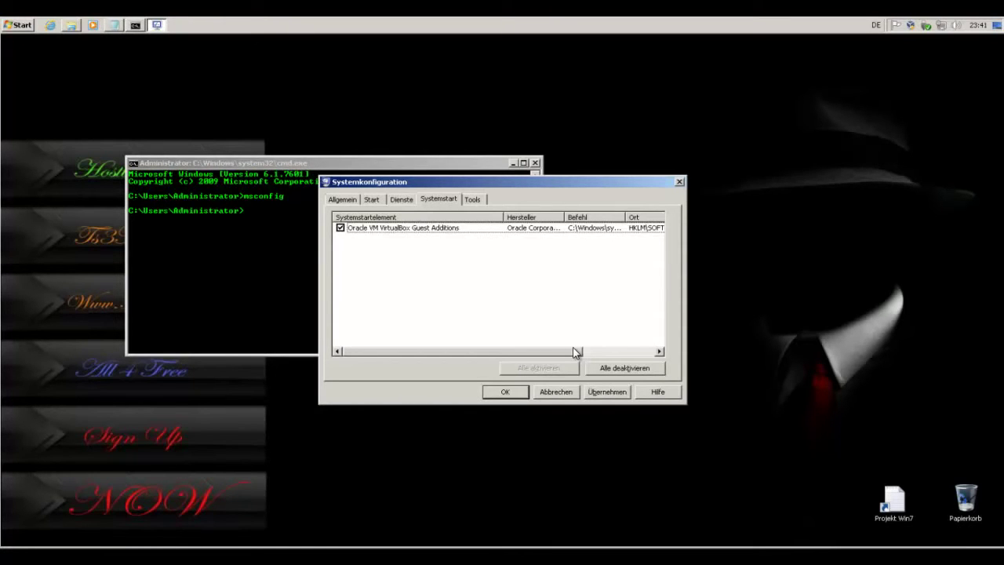
Step: Uncheck the Oracle VM VirtualBox Guest Additions startup item, enable all startup items again, and close System Configuration without saving
left_click(340, 228)
left_click(566, 368)
left_click(556, 392)
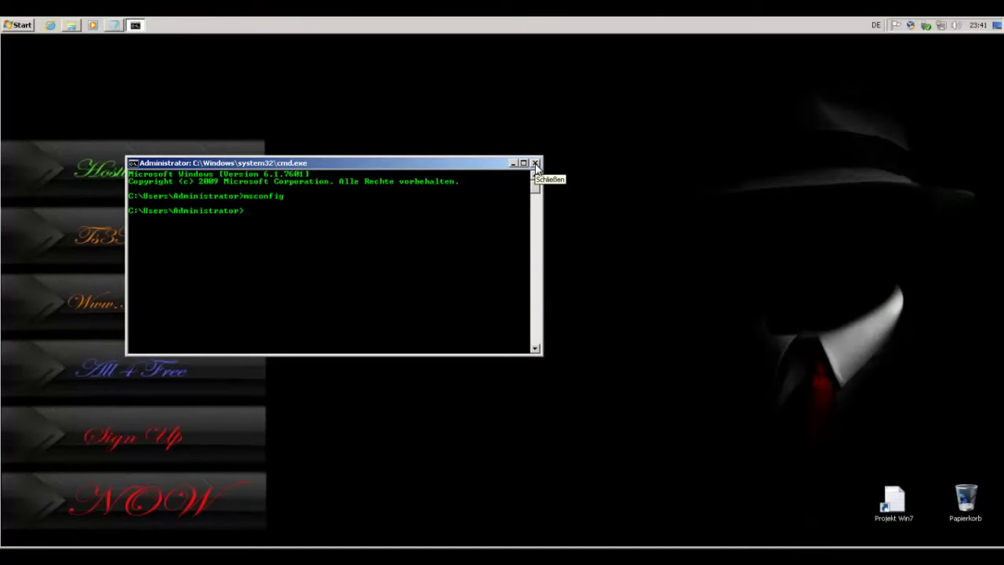
Step: In the Projekt Win7 notes in Editor, copy the "[X]-" mark from item 3 to the start of item 4, MsConfig einstellen
left_click(114, 25)
left_click_drag(72, 128, 38, 128)
right_click(40, 128)
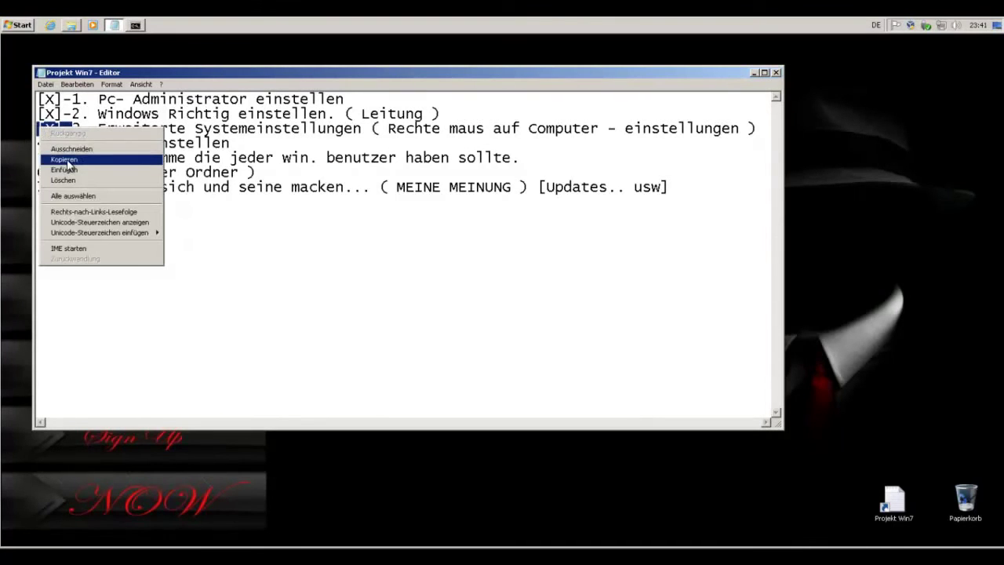
left_click(64, 159)
left_click(39, 140)
right_click(39, 140)
left_click(65, 180)
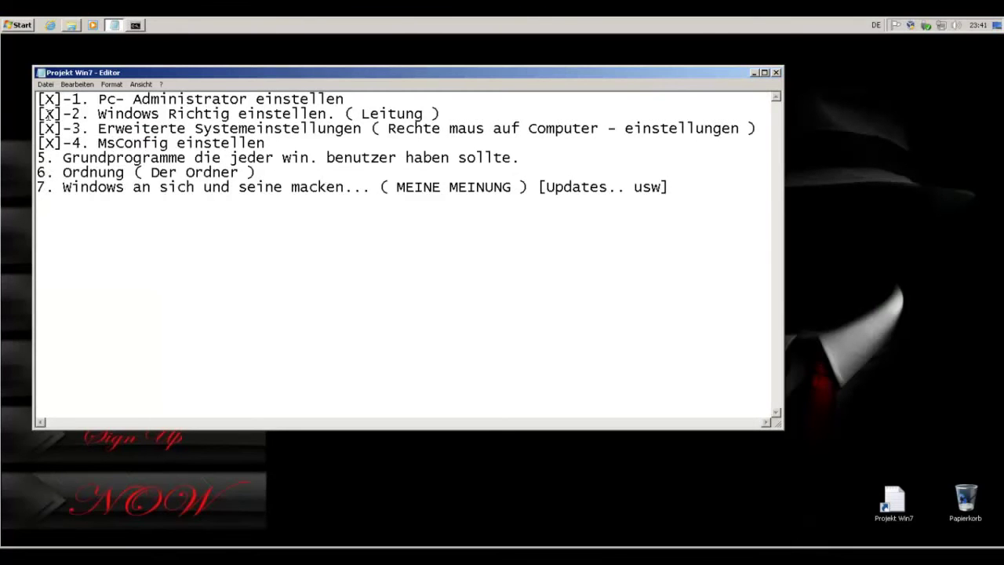
Step: Close the Projekt Win7 notes and the command prompt window to clear the desktop
left_click(751, 73)
left_click(535, 162)
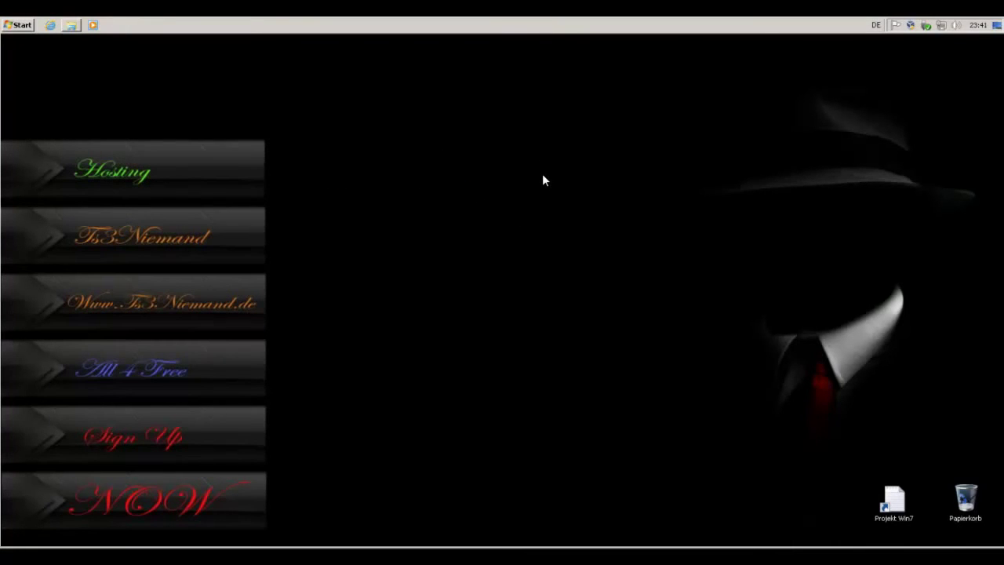